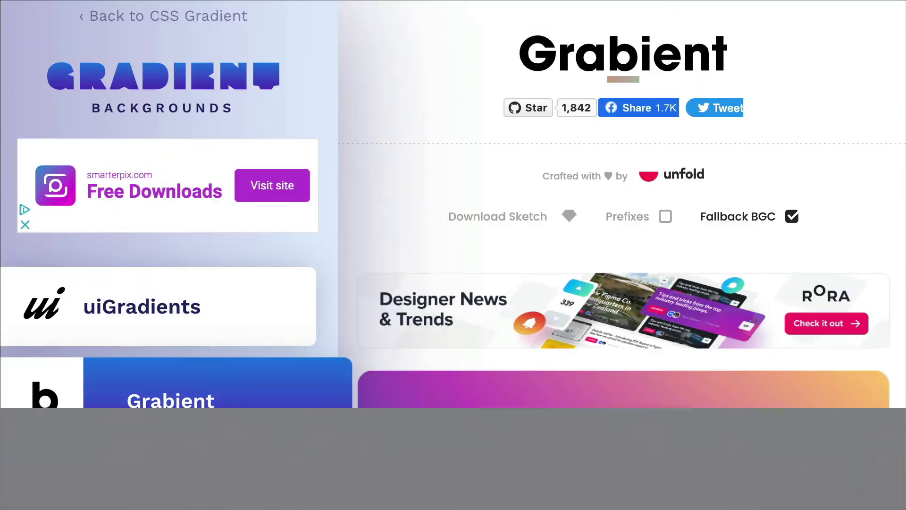
Find the 43° purple-to-orange gradient card on cssgradient.io and copy its CSS.
scroll(622, 255, "down", 3)
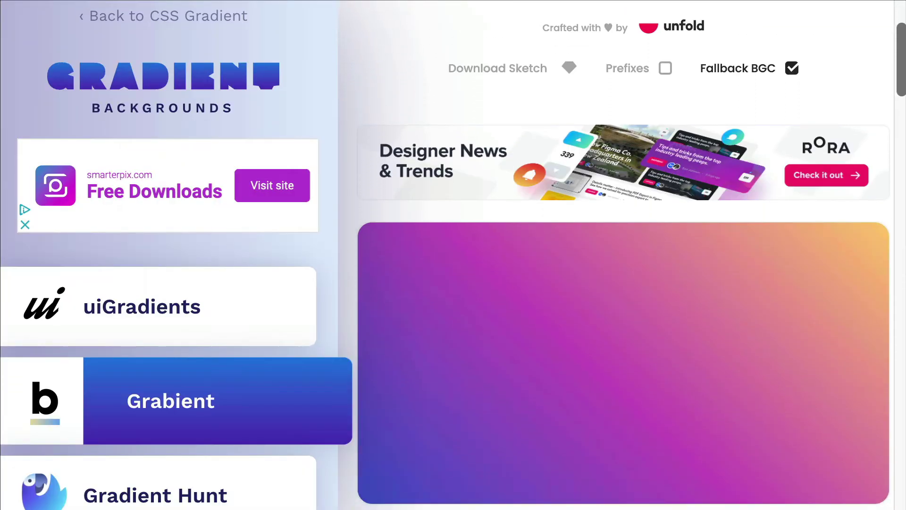
scroll(623, 255, "down", 7)
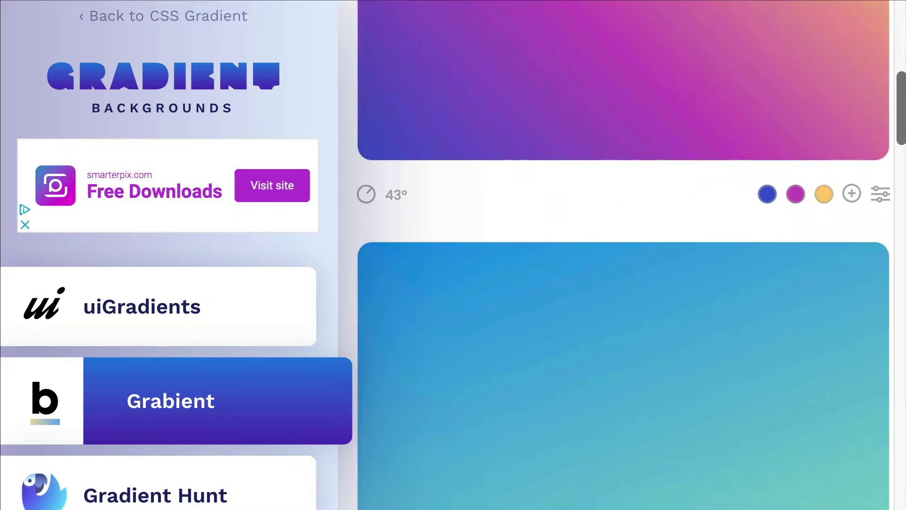
scroll(623, 255, "down", 9)
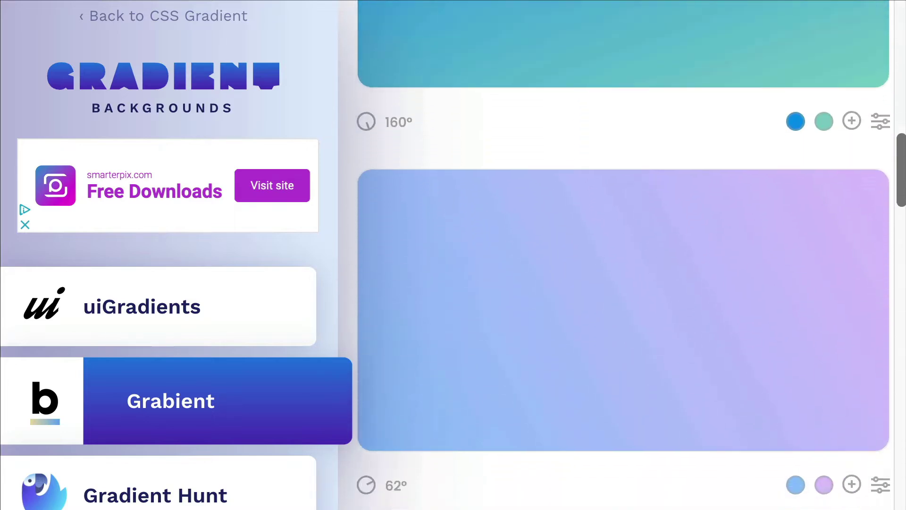
scroll(391, 184, "up", 14)
mouse_move(401, 156)
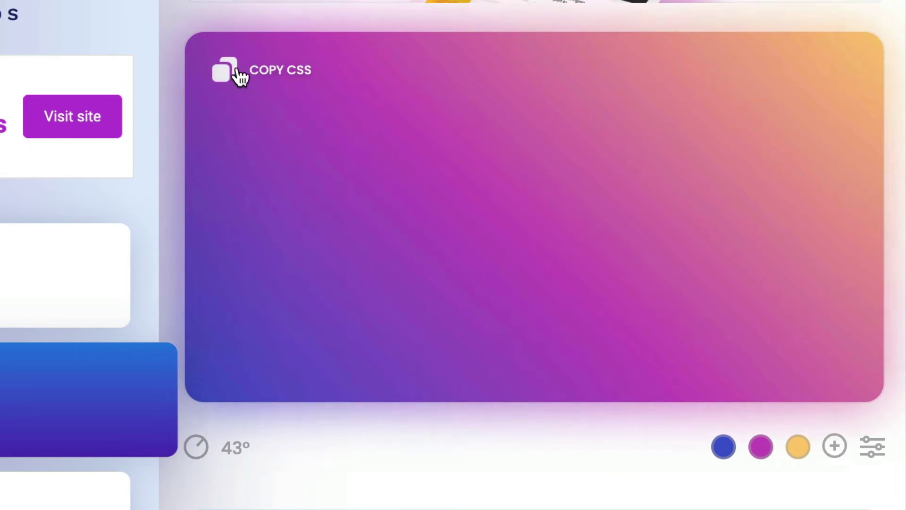
left_click(234, 76)
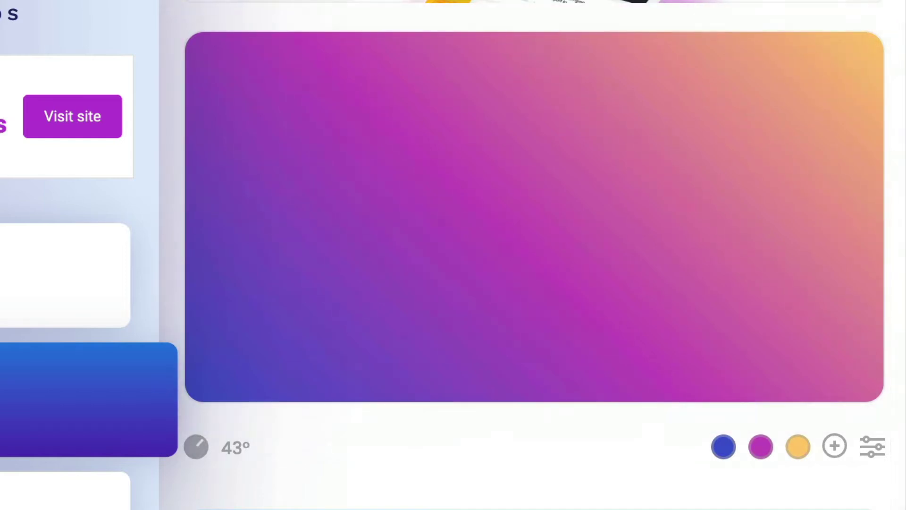
Experiment with a steeper gradient angle, an extra colour stop and a yellow-green first stop.
left_click(207, 448)
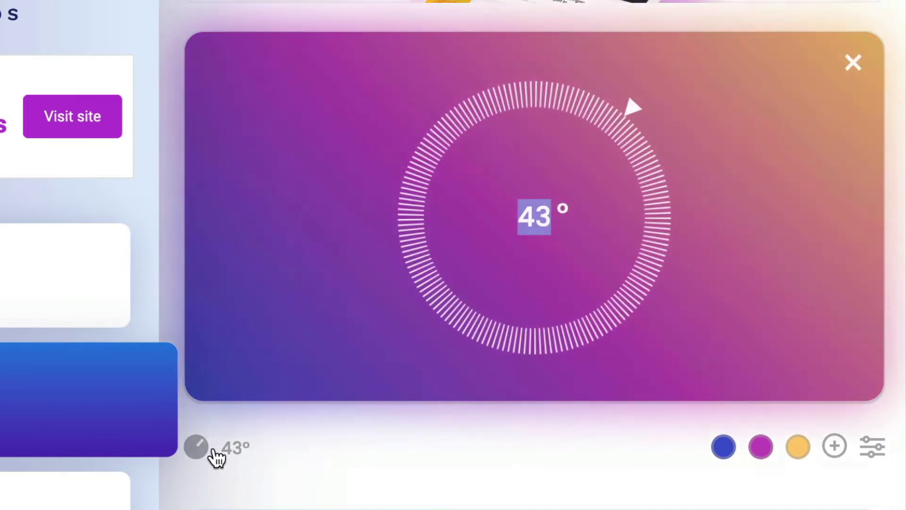
left_click_drag(633, 106, 659, 293)
left_click(833, 448)
left_click(725, 447)
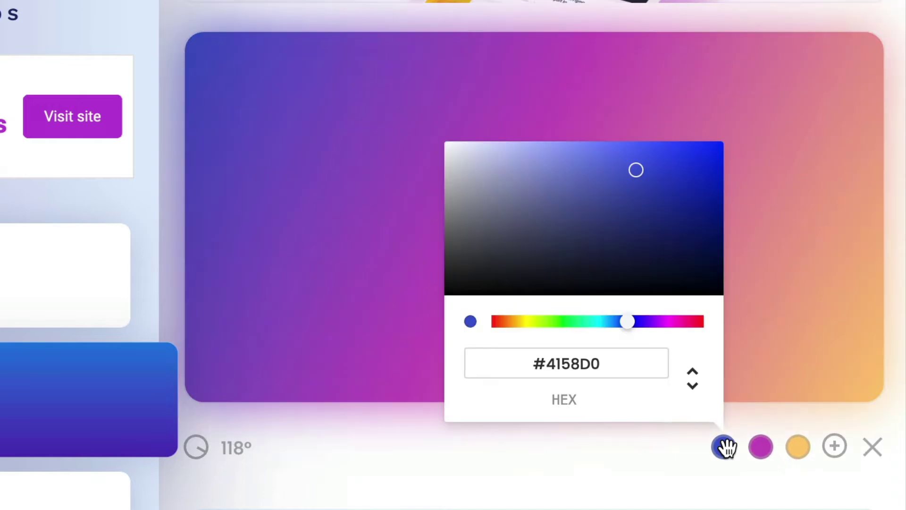
left_click_drag(629, 321, 536, 308)
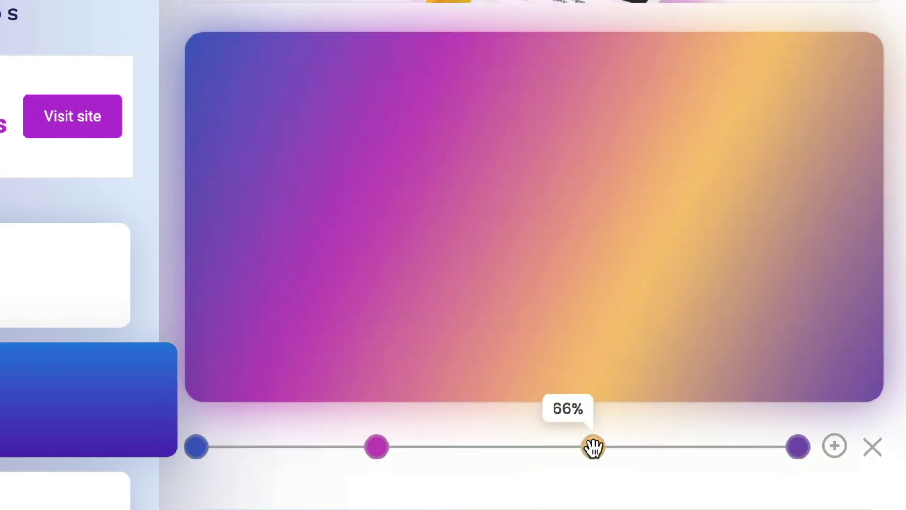
left_click_drag(593, 447, 440, 433)
Reposition the yellow and magenta stops, then reset to the 43° default and copy its CSS.
left_click_drag(376, 445, 317, 440)
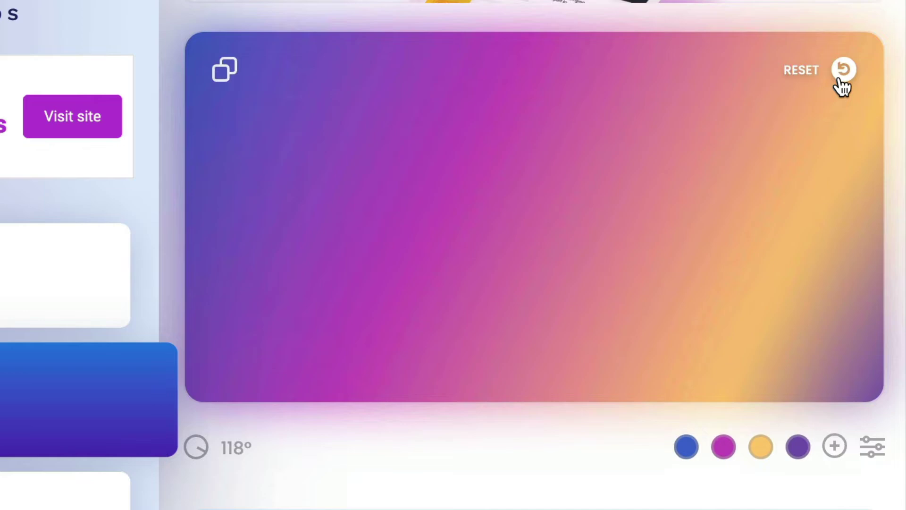
left_click(841, 73)
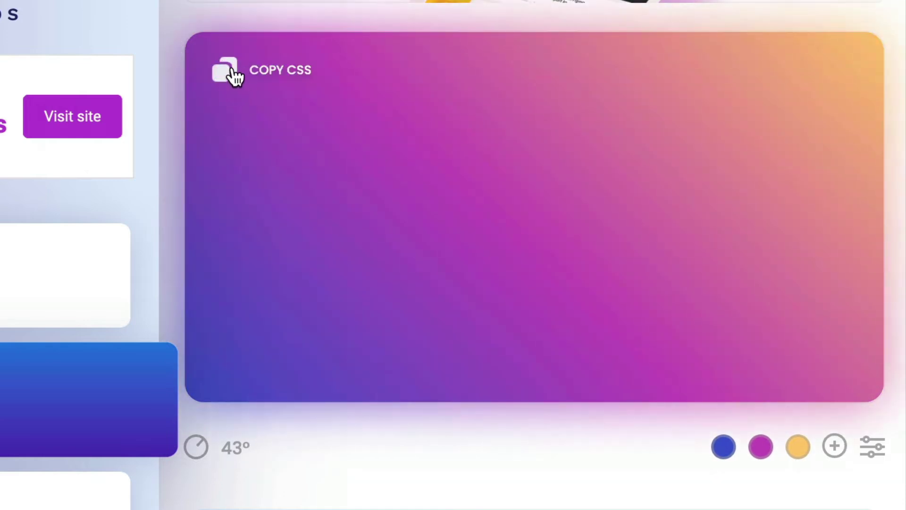
left_click(236, 75)
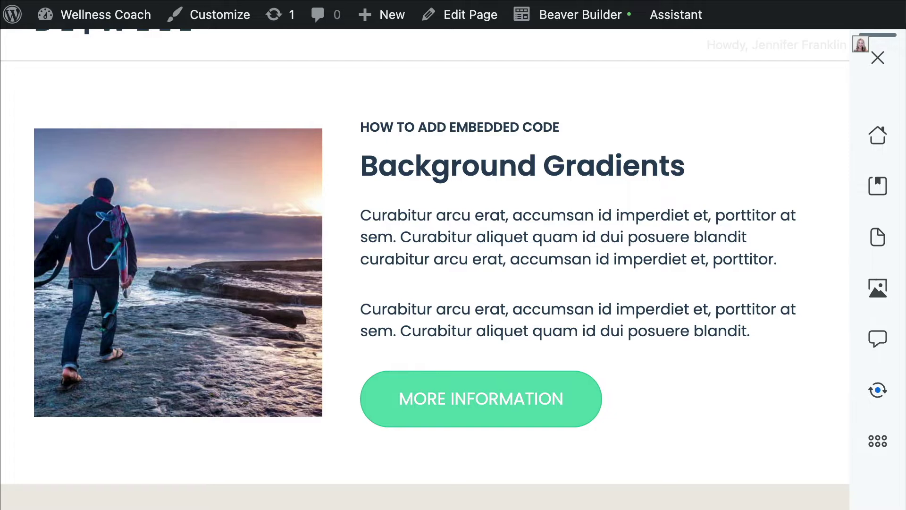
Launch Beaver Builder on the page from the WordPress admin bar.
scroll(596, 49, "down", 1)
mouse_move(594, 31)
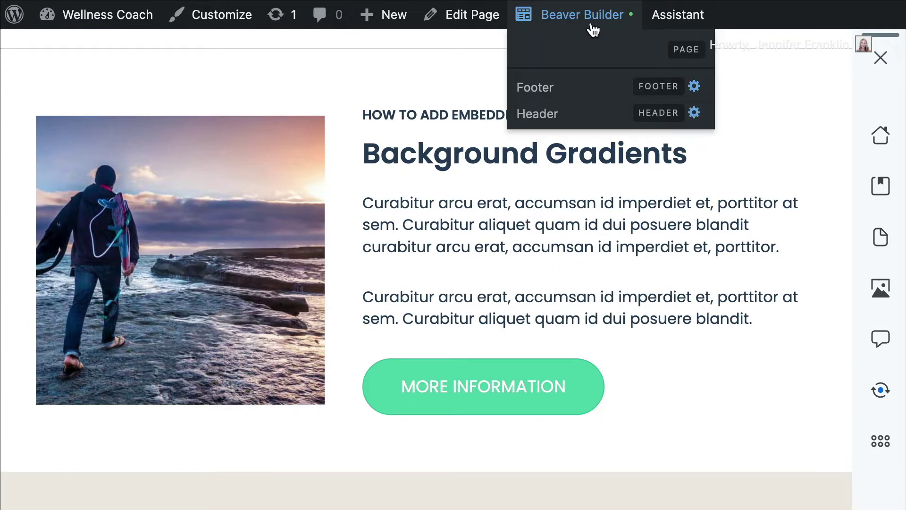
left_click(583, 15)
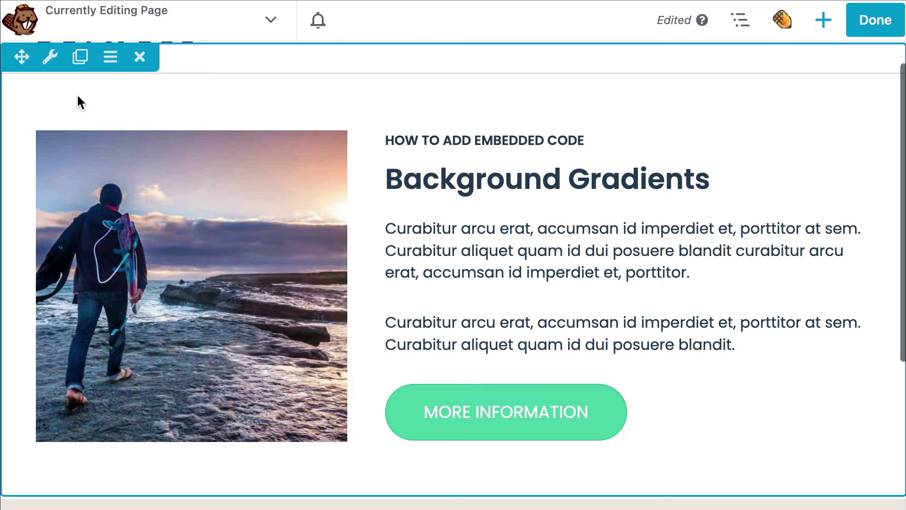
Set the Background Gradients row's background type to Embedded Code in Row Settings.
left_click(50, 57)
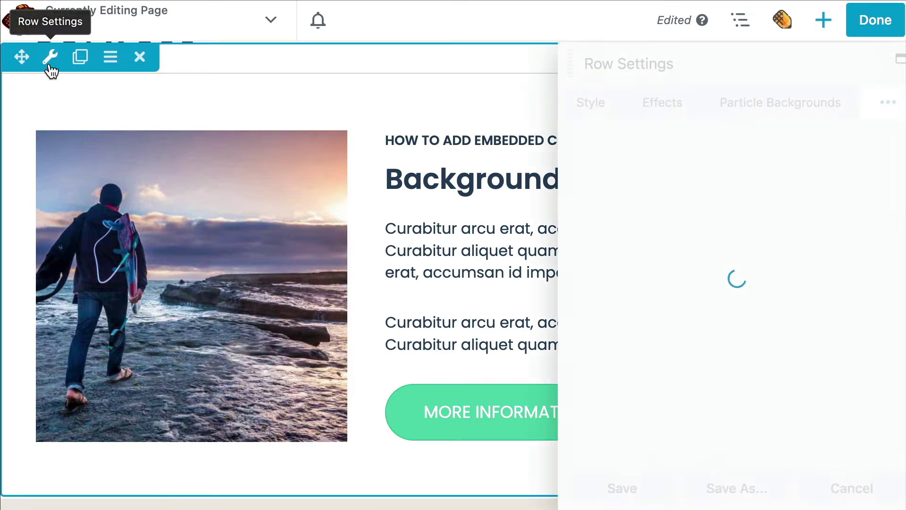
scroll(857, 355, "down", 9)
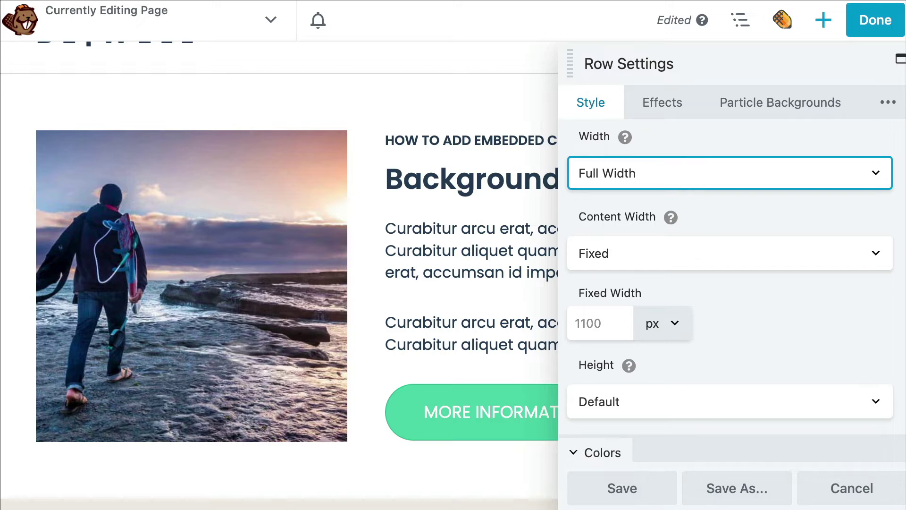
scroll(732, 290, "down", 4)
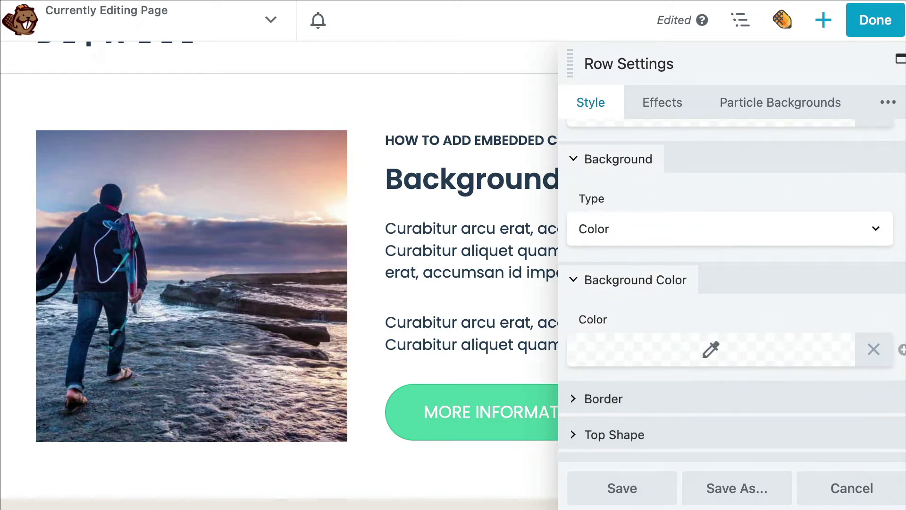
left_click(877, 230)
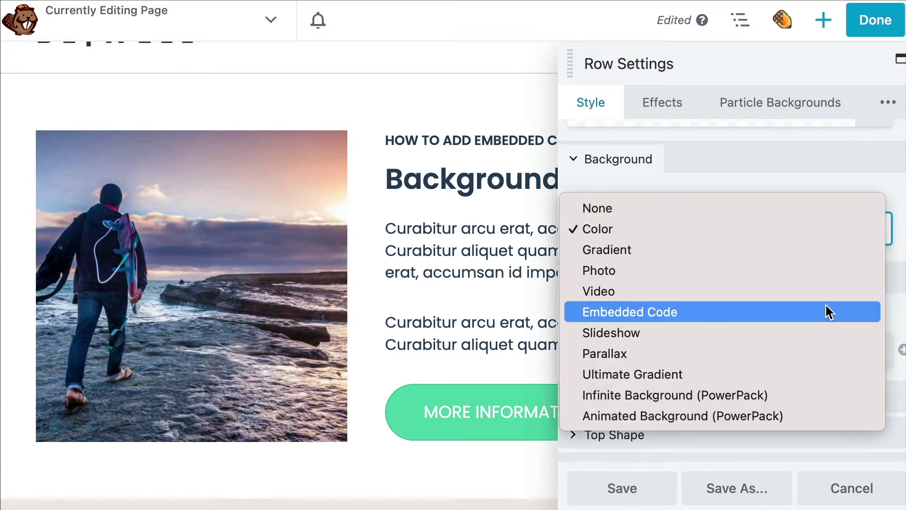
left_click(823, 311)
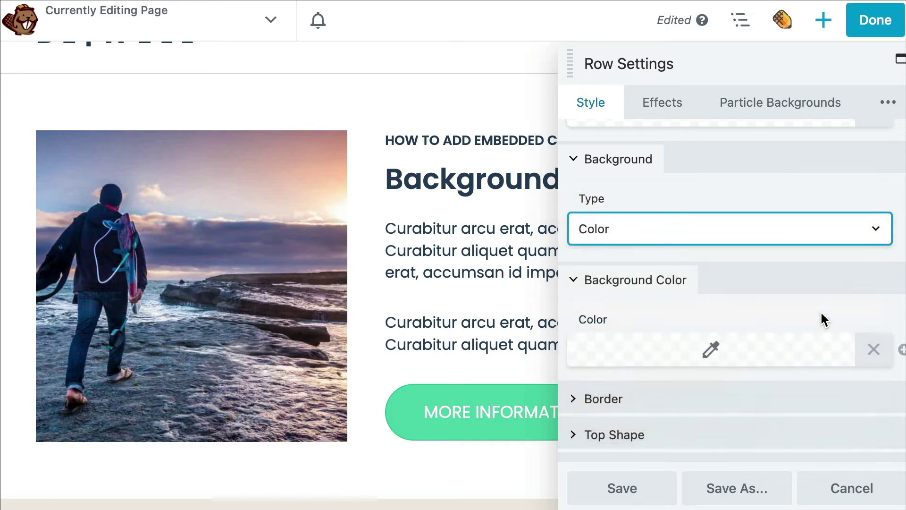
Paste the gradient CSS and wrap it in a <style type="text/css"> block as a .css-background rule.
key("ctrl+v")
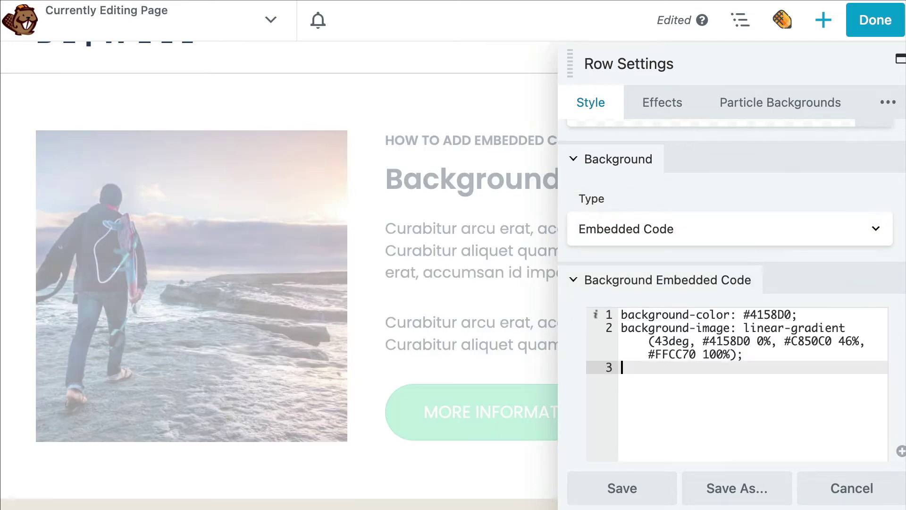
left_click(621, 314)
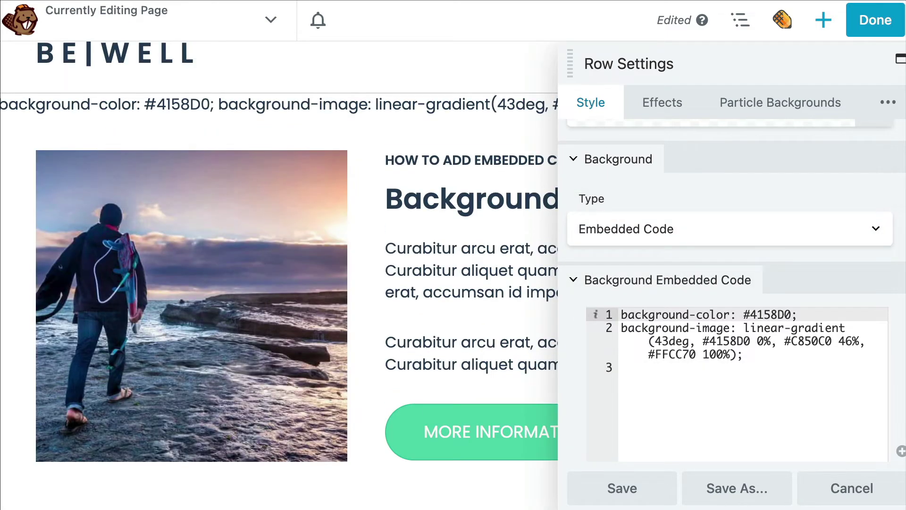
key("ctrl+v")
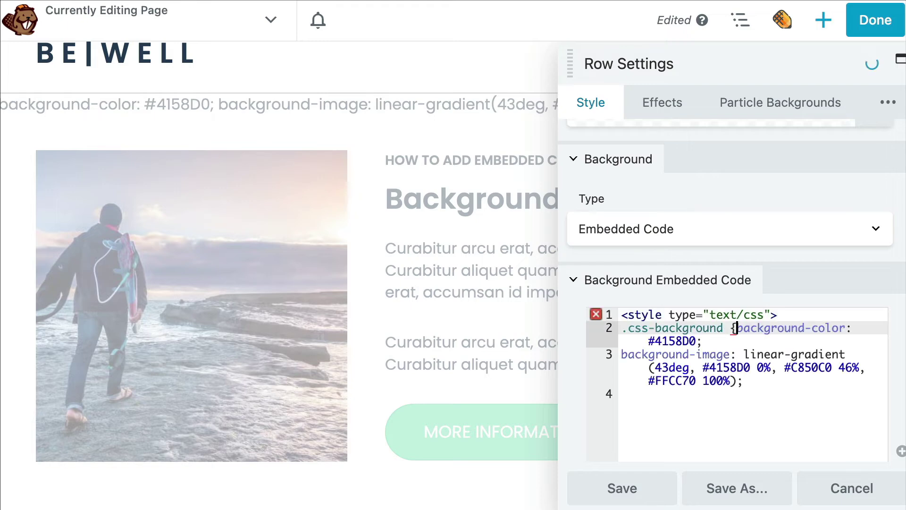
key("Return")
key("ctrl+v")
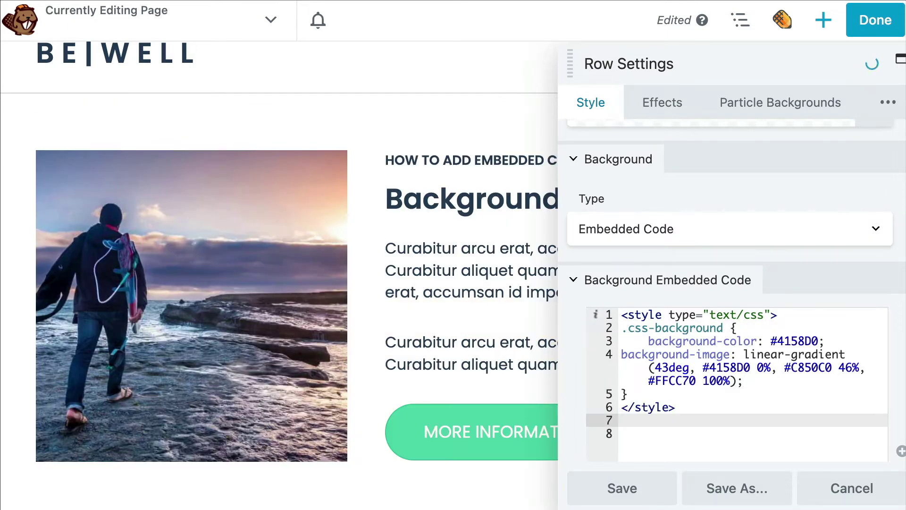
Select the .css-background class name and open the row's Advanced settings to apply it.
left_click_drag(622, 328, 723, 328)
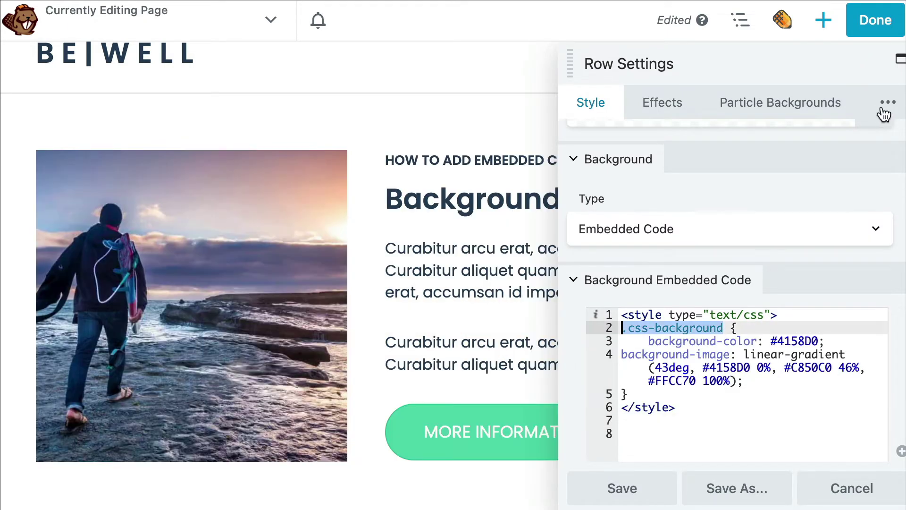
left_click(890, 107)
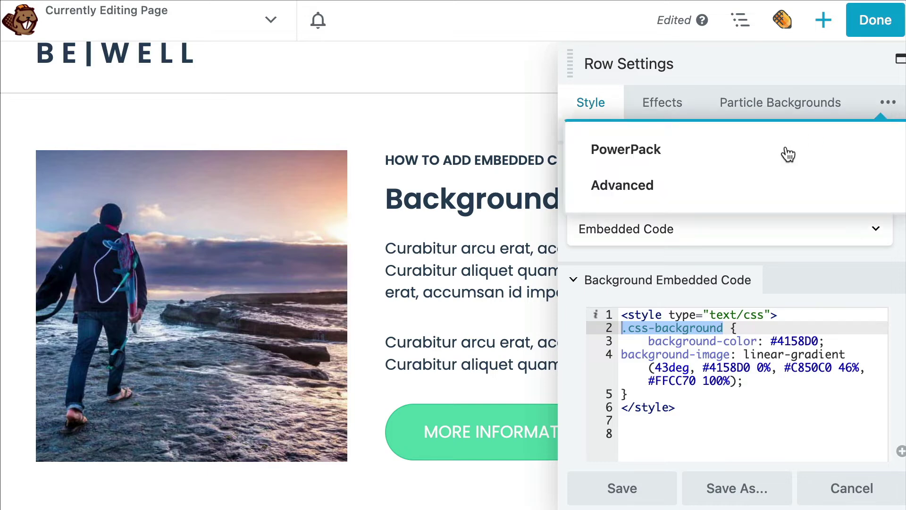
left_click(749, 197)
scroll(748, 197, "down", 10)
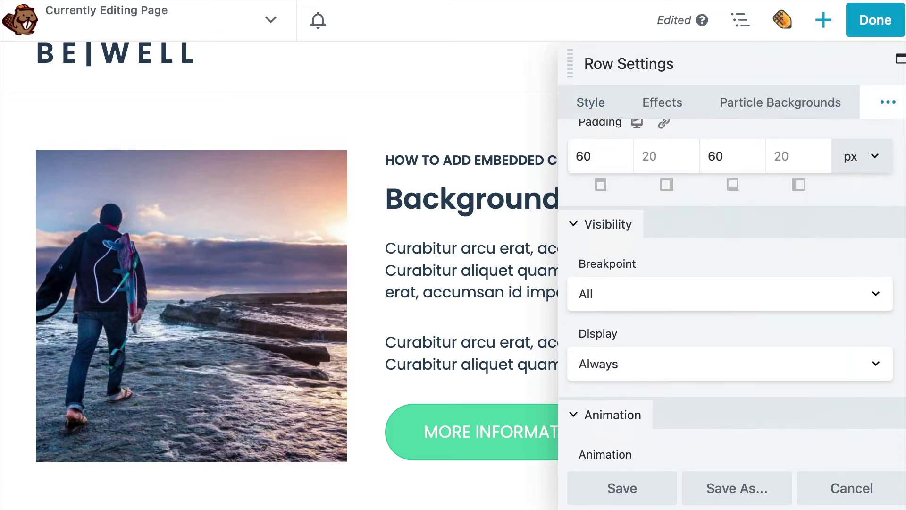
scroll(732, 290, "down", 4)
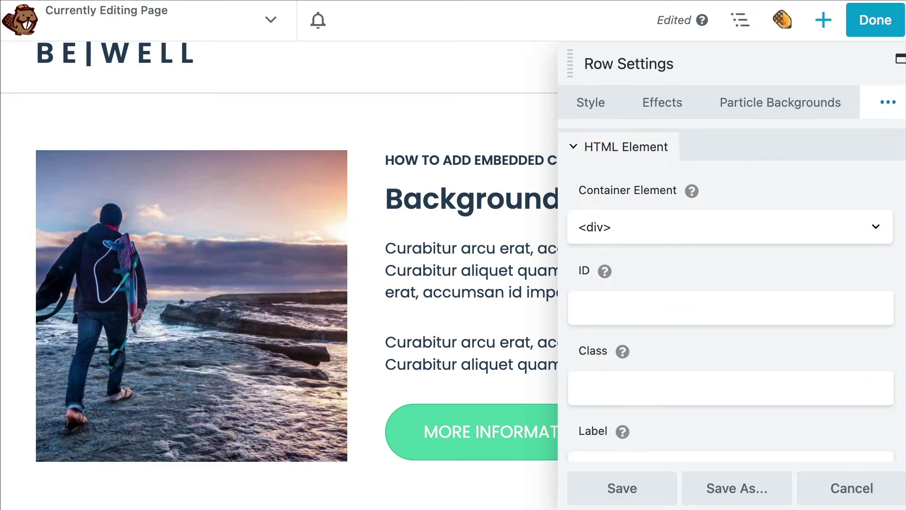
scroll(732, 291, "down", 1)
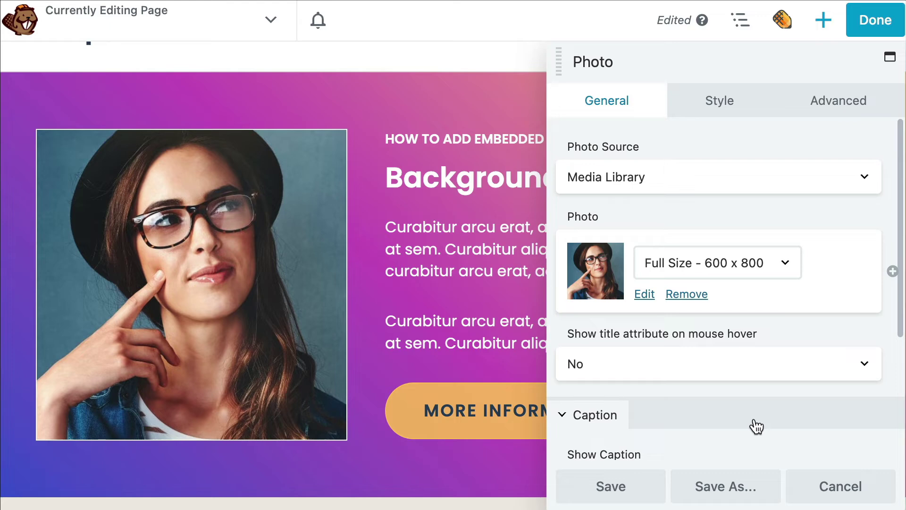
Save the Photo module changes, then choose Done and Publish.
left_click(642, 490)
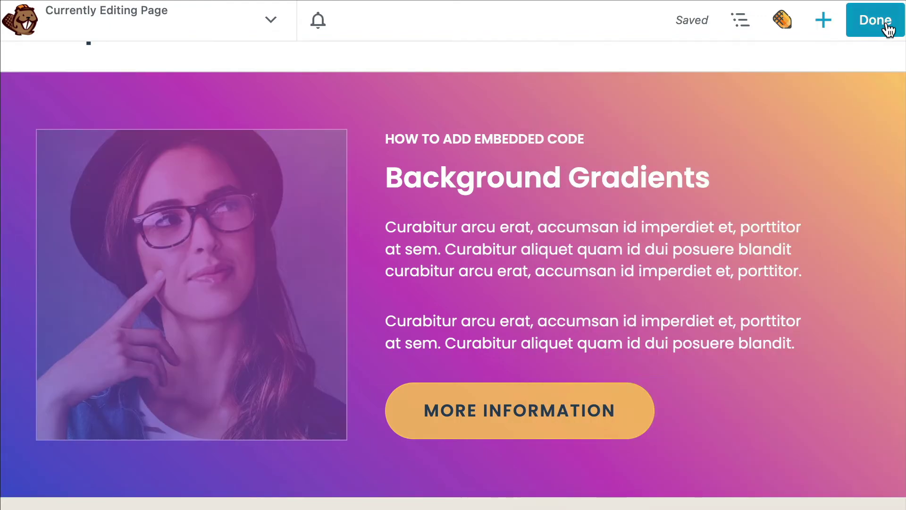
left_click(899, 26)
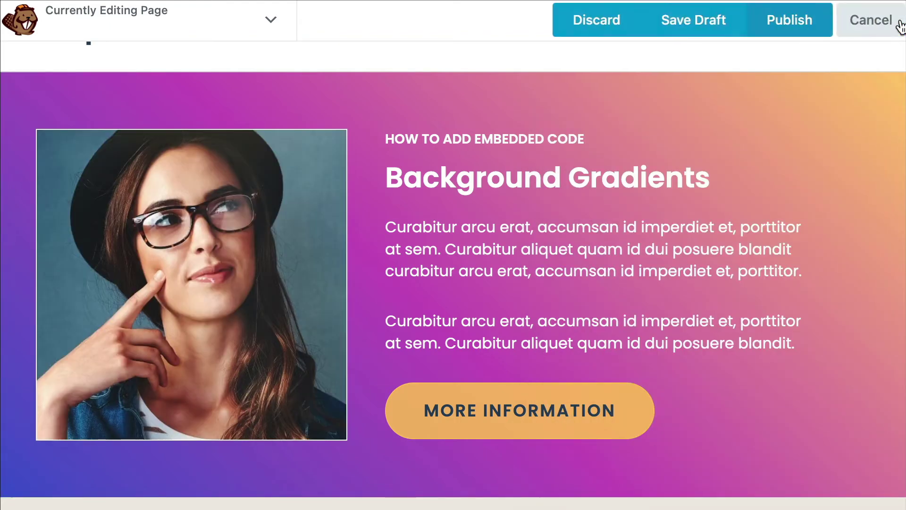
left_click(799, 31)
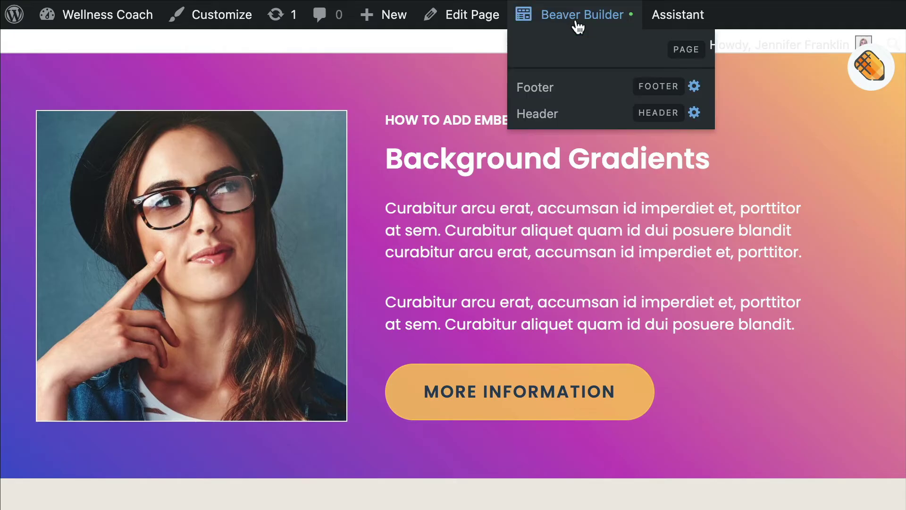
Reopen Beaver Builder and the gradient row's settings.
left_click(577, 25)
left_click(56, 52)
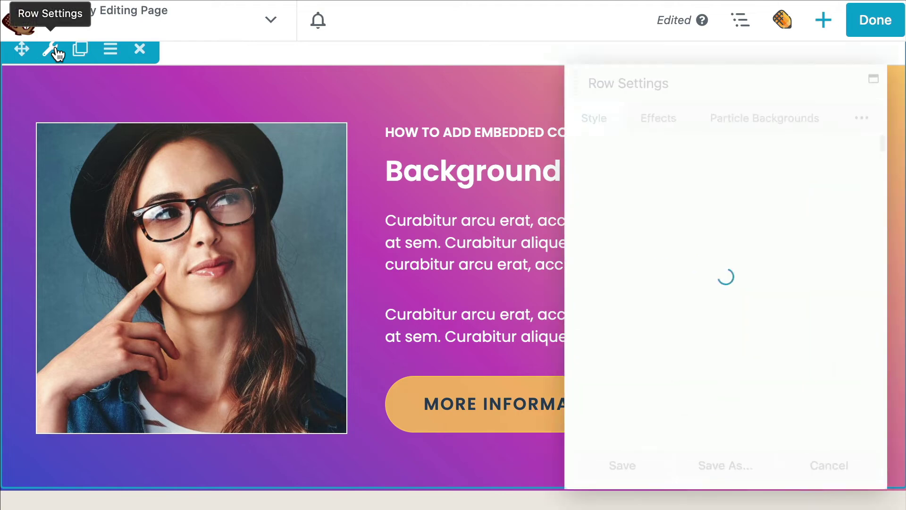
scroll(727, 309, "down", 10)
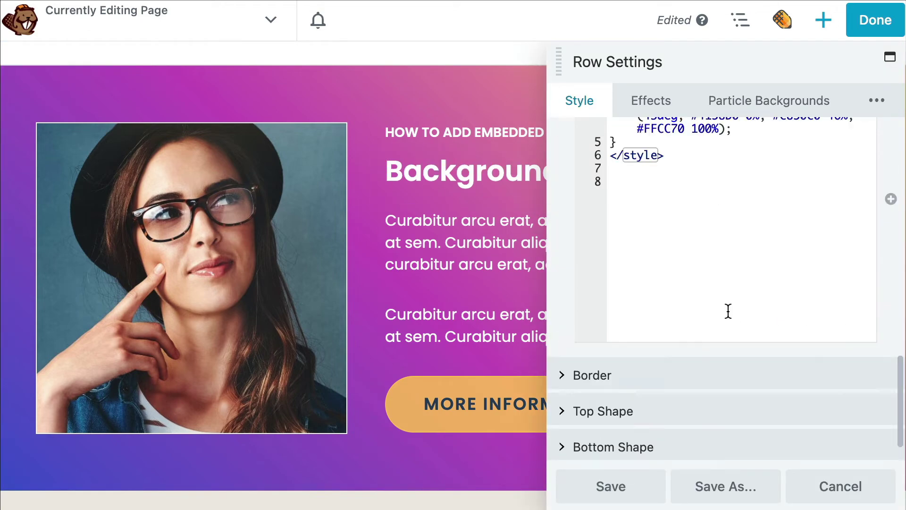
scroll(728, 310, "up", 5)
Copy the row's embedded gradient code and connect Assistant's Libraries to Pro.
left_click_drag(669, 312, 605, 222)
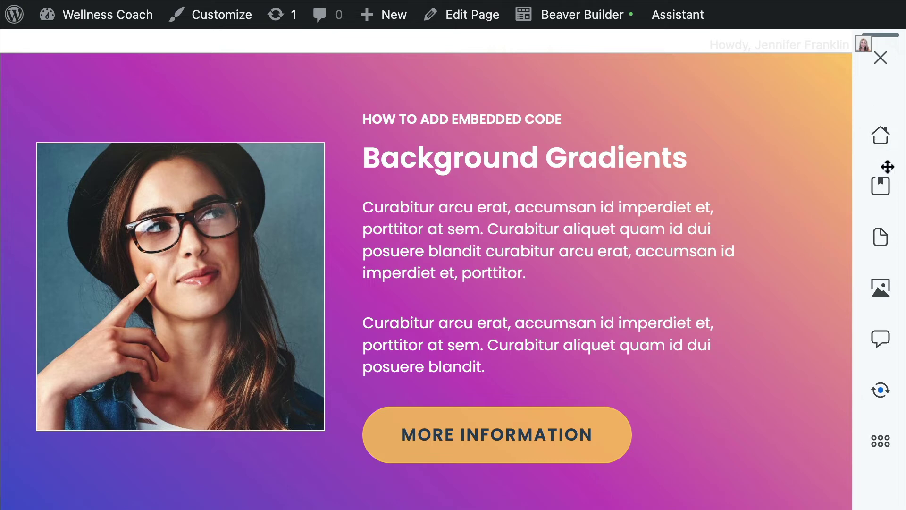
left_click(887, 193)
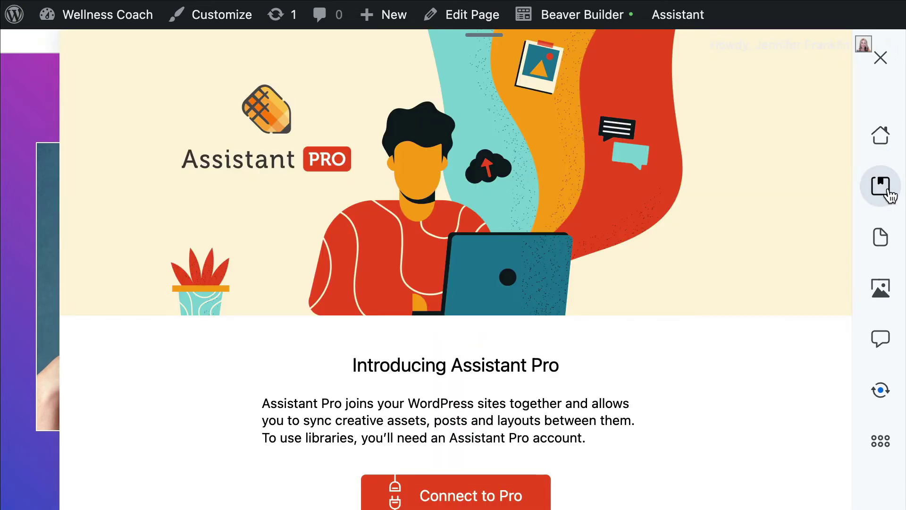
left_click(544, 492)
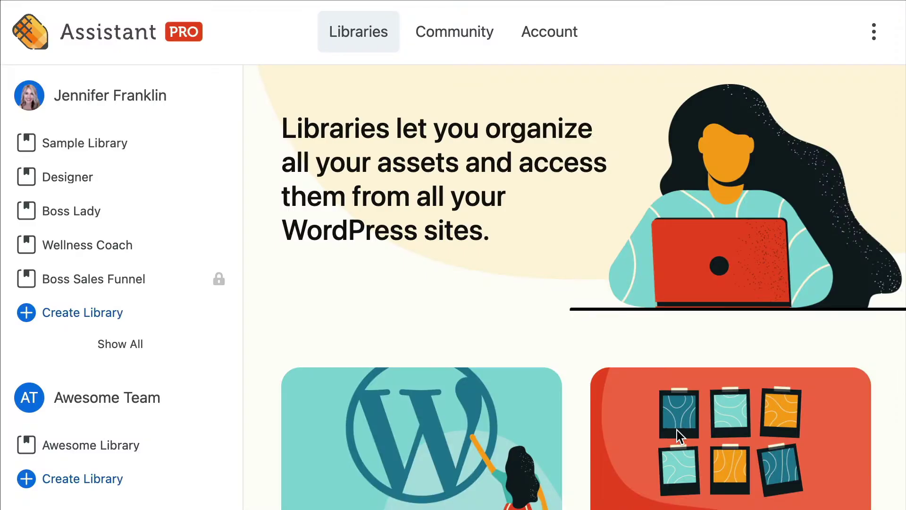
Show all libraries and open Code Snippets, with its Image Scroll On Hover item.
left_click(135, 347)
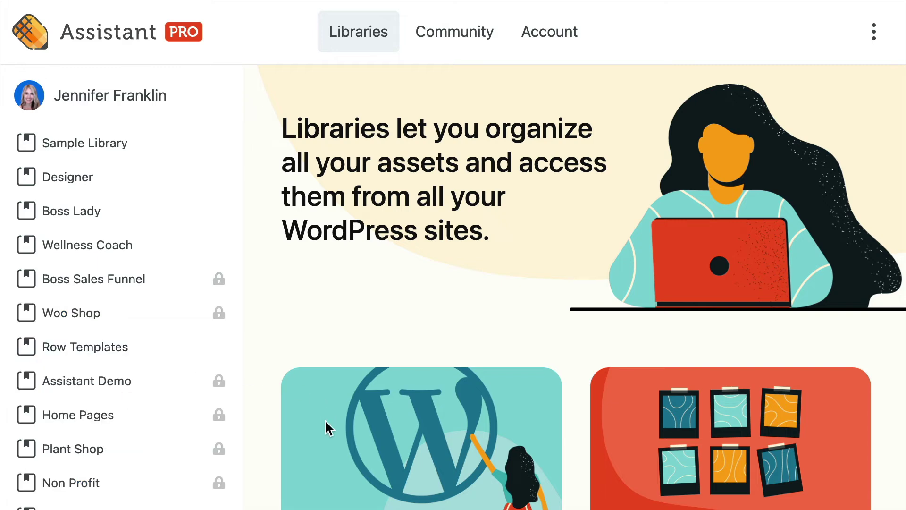
scroll(325, 419, "down", 1)
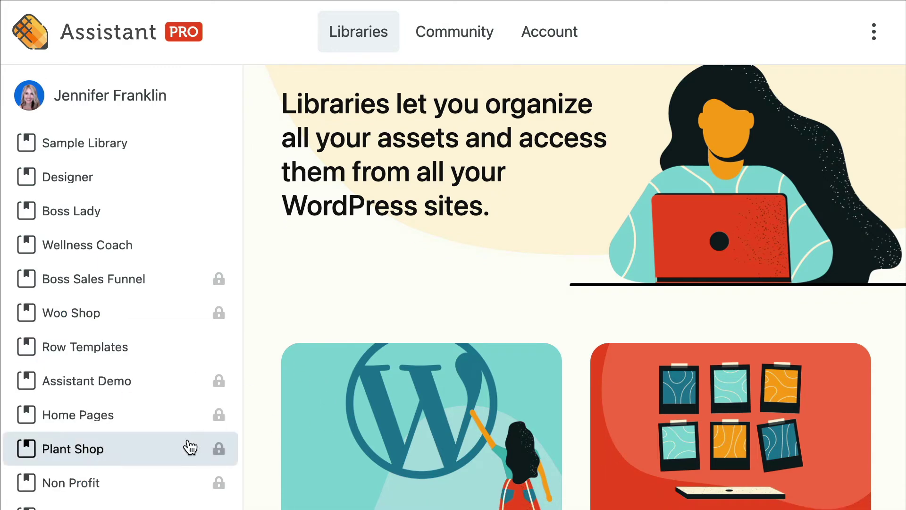
scroll(189, 447, "down", 2)
scroll(188, 447, "down", 1)
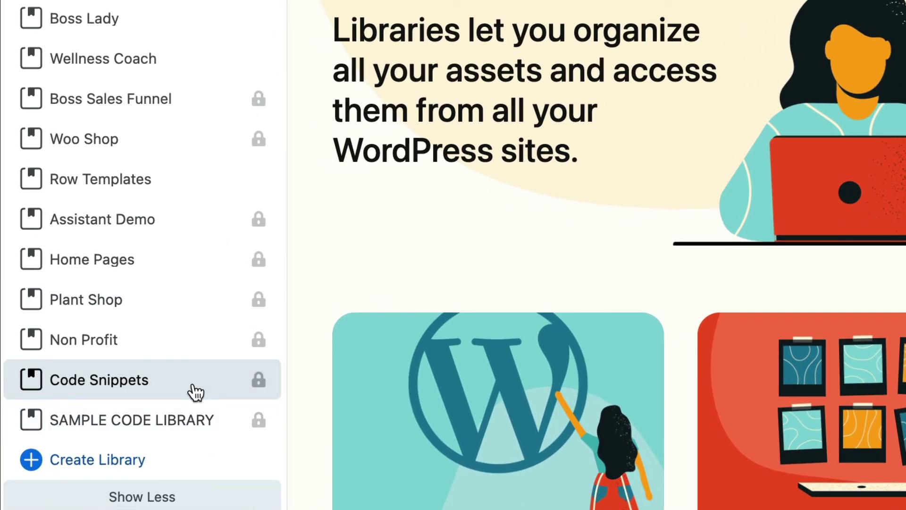
left_click(194, 392)
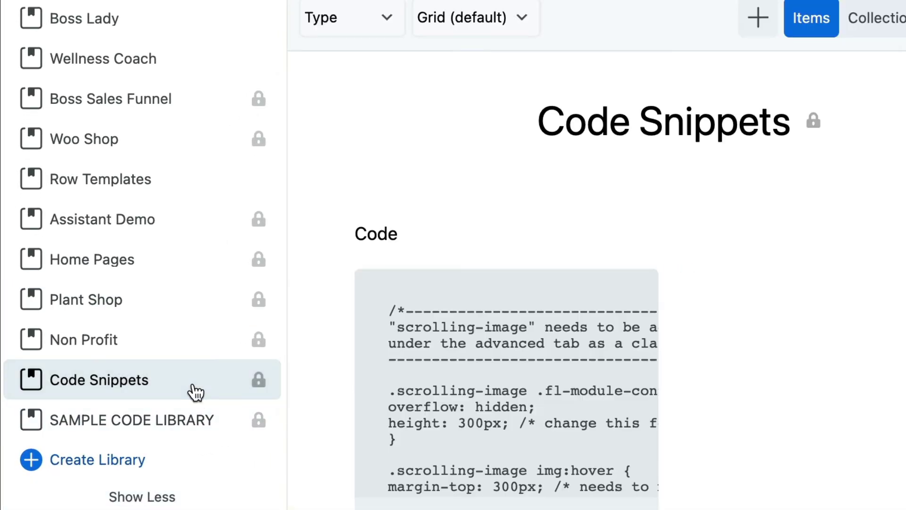
scroll(749, 391, "down", 2)
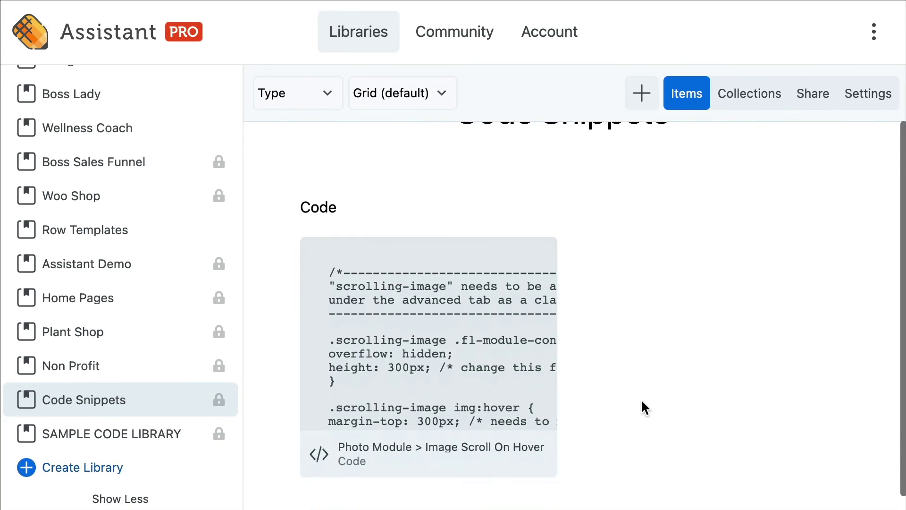
Start a new Code item named 'Background Row Gradient' in Code Snippets.
left_click(643, 97)
left_click(640, 283)
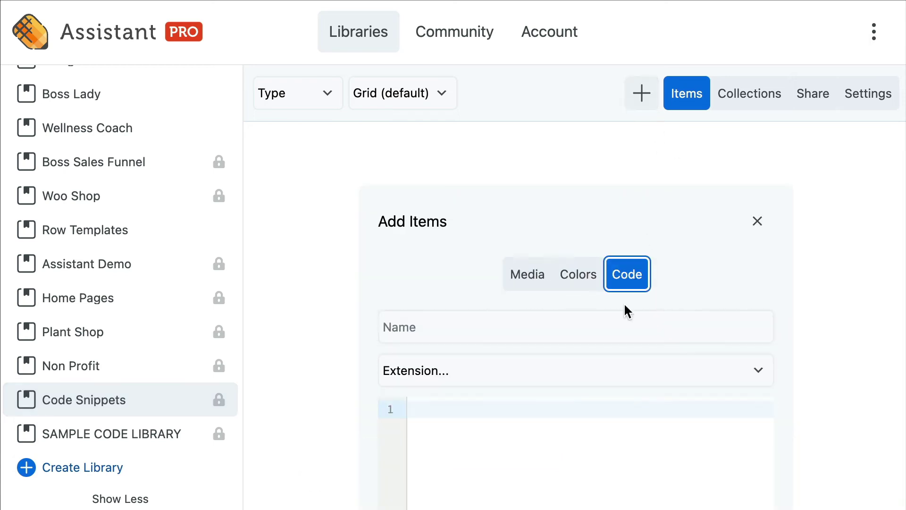
scroll(607, 320, "down", 1)
left_click(601, 285)
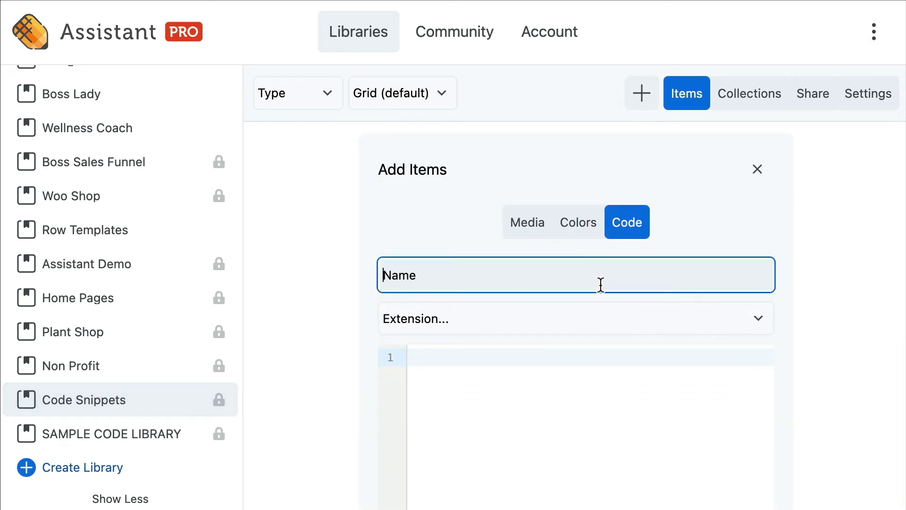
type("Background ")
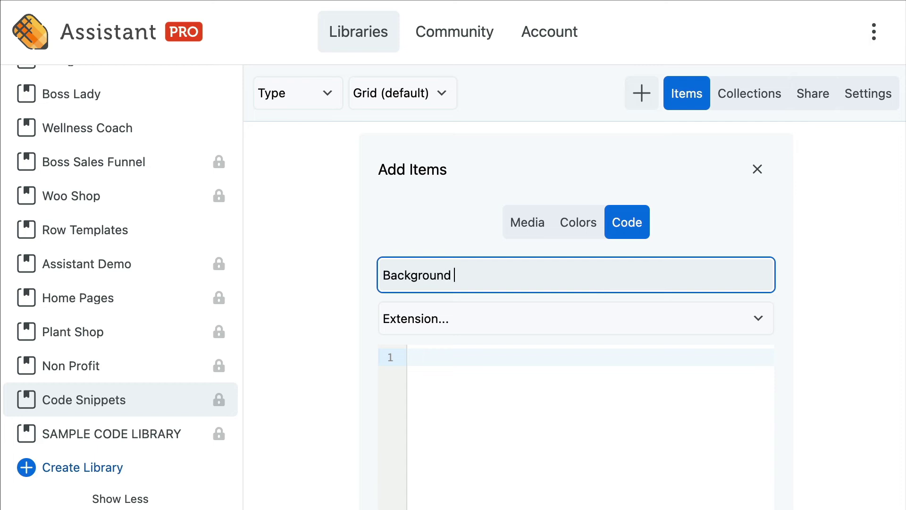
type("Row Gradient")
Set the snippet's extension to css, paste the gradient code and add it.
left_click(615, 319)
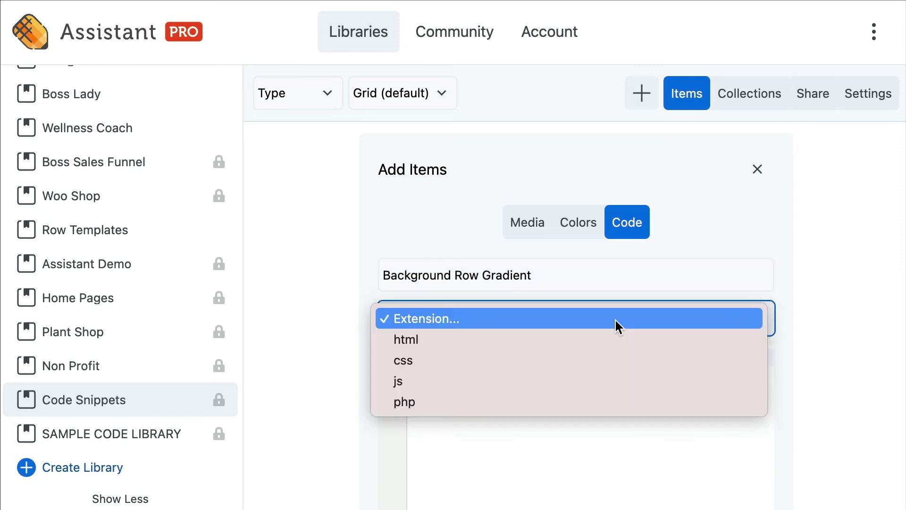
left_click(602, 357)
left_click(574, 357)
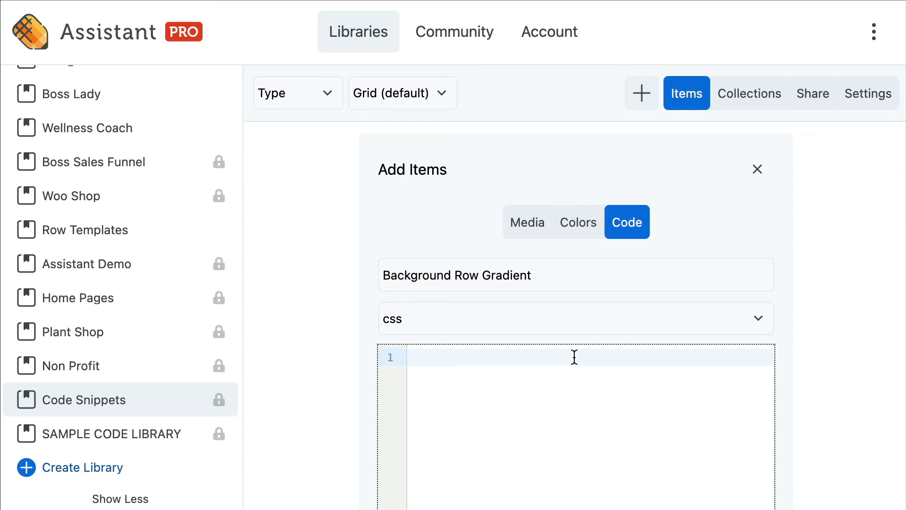
key("ctrl+v")
scroll(866, 468, "down", 2)
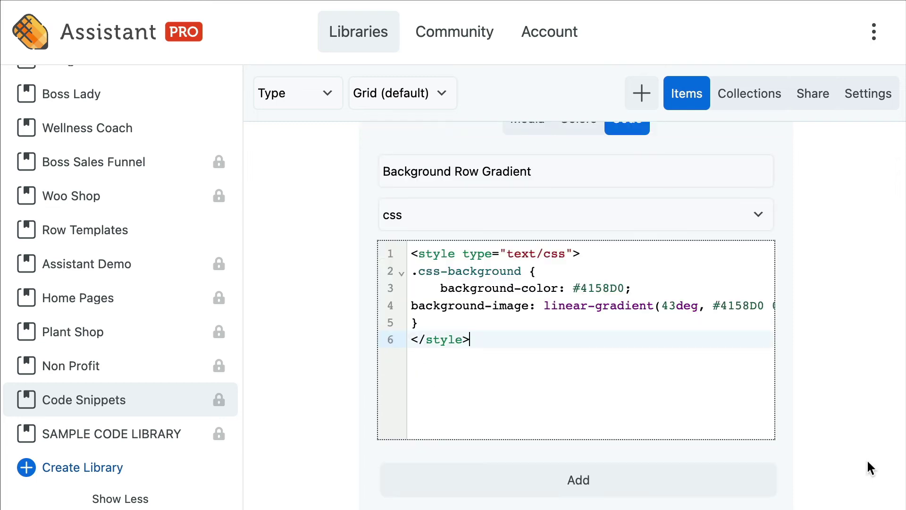
left_click(688, 481)
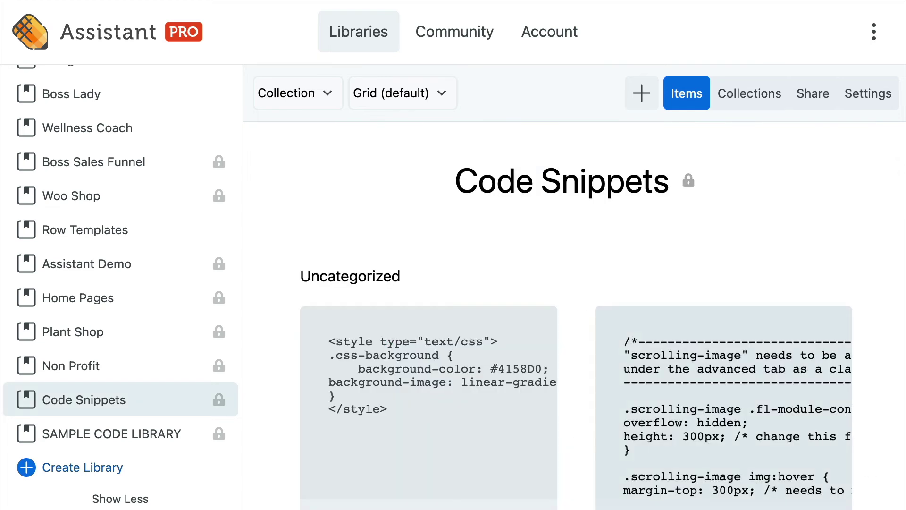
scroll(603, 293, "down", 2)
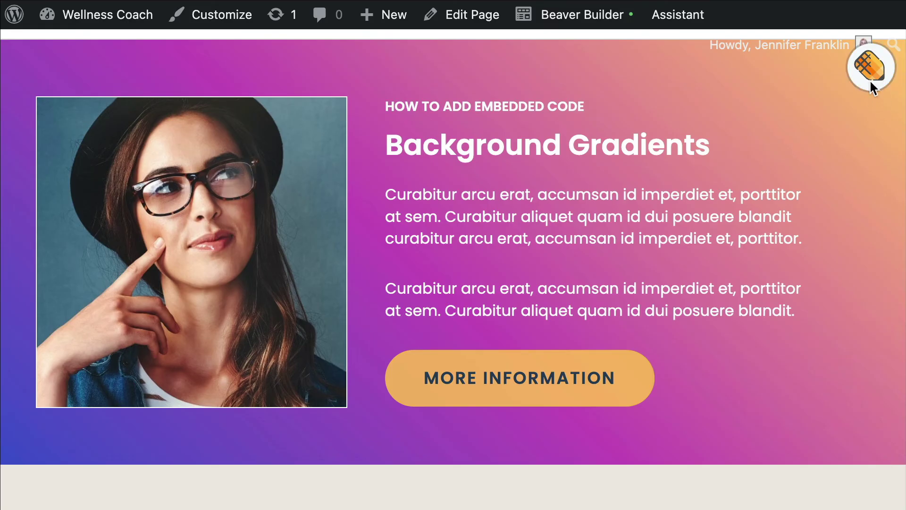
Open the saved gradient code item in Assistant's library and scroll to its Copy to Clipboard option.
left_click(869, 79)
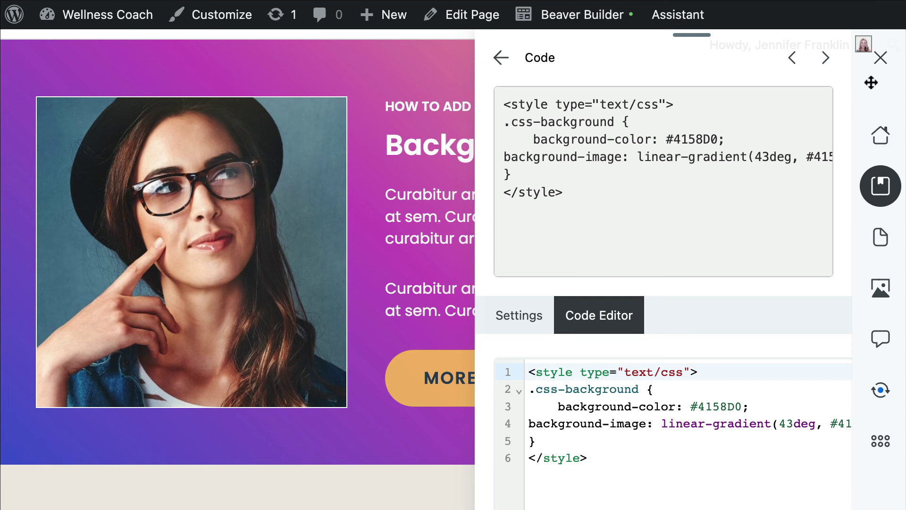
scroll(769, 333, "down", 10)
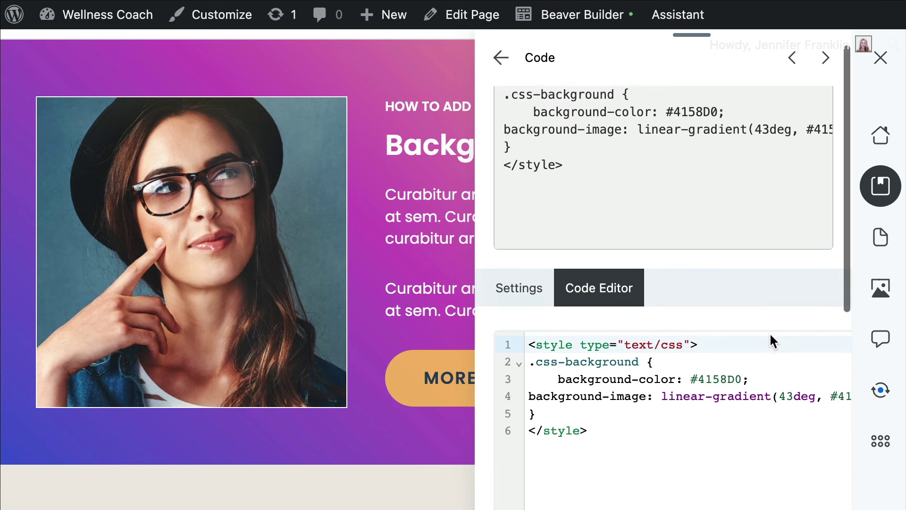